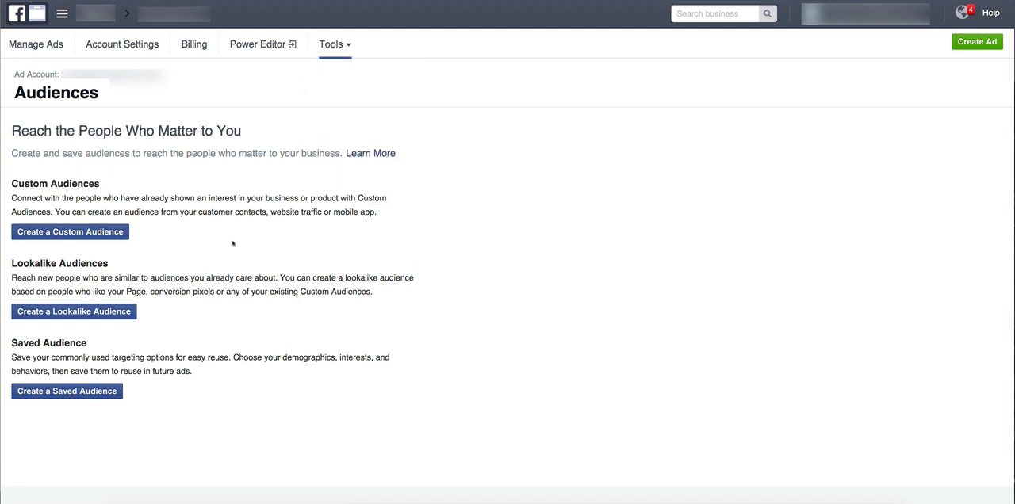
Start creating a custom audience based on website traffic.
drag(12, 183, 114, 184)
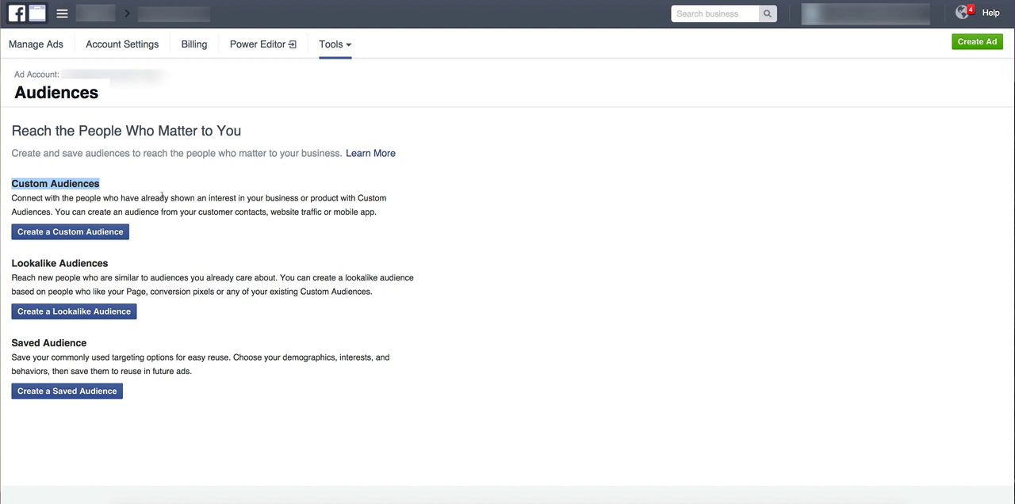
click(169, 254)
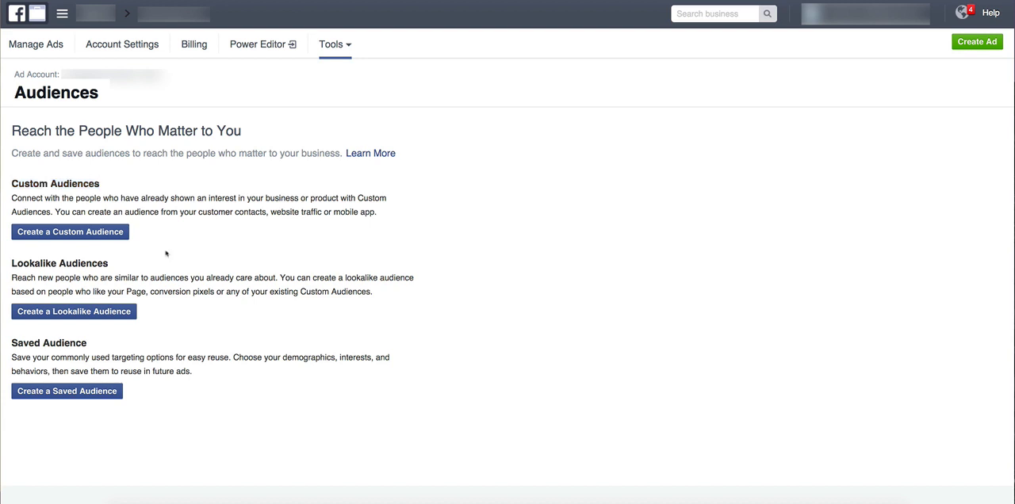
click(46, 233)
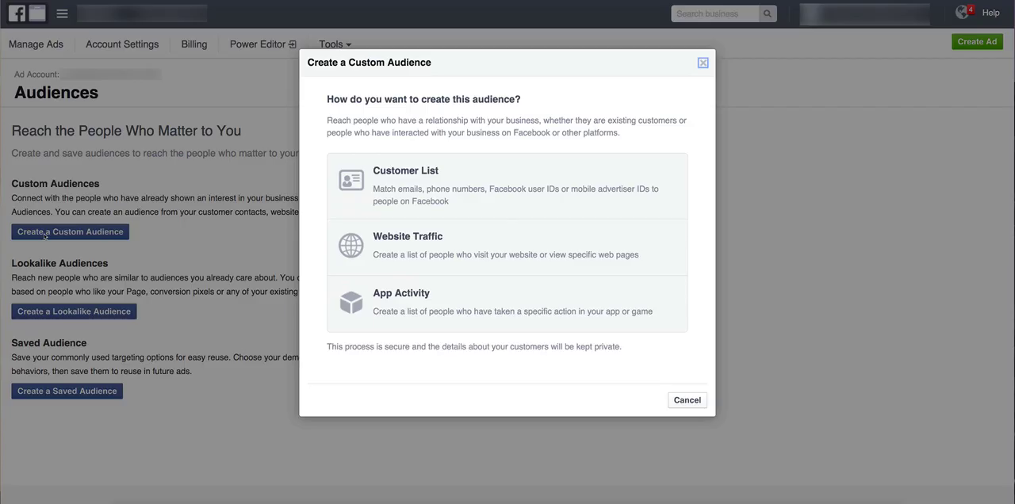
drag(523, 102, 382, 101)
click(340, 103)
click(415, 256)
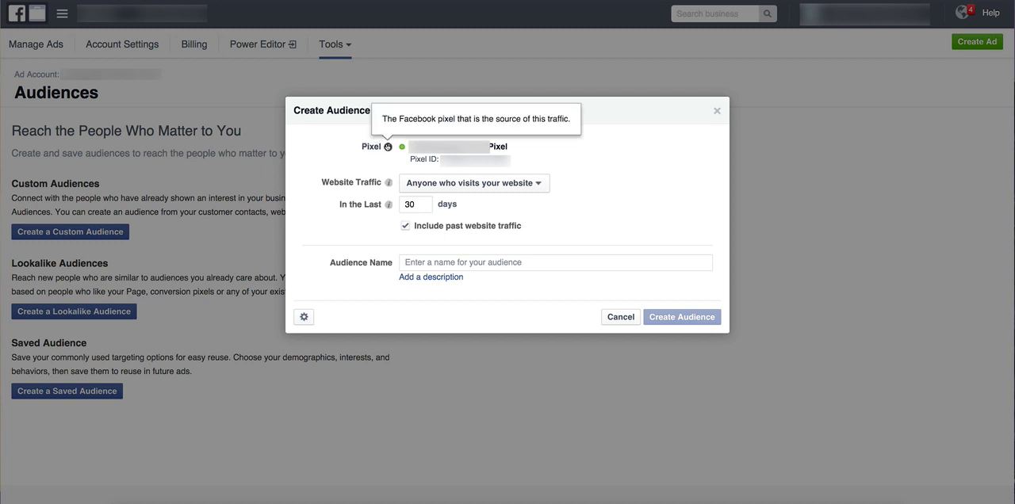
Limit the audience's website traffic to people who visit specific web pages.
mouse_move(386, 147)
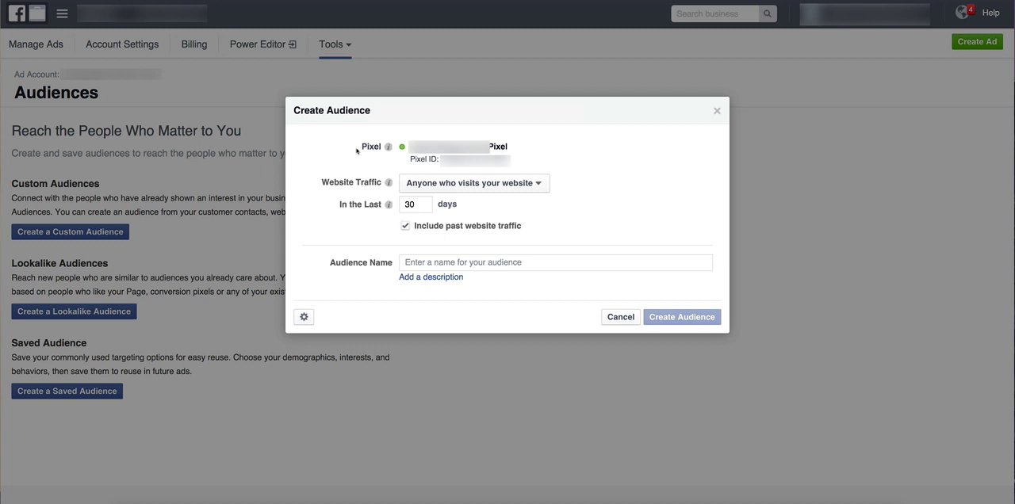
click(540, 184)
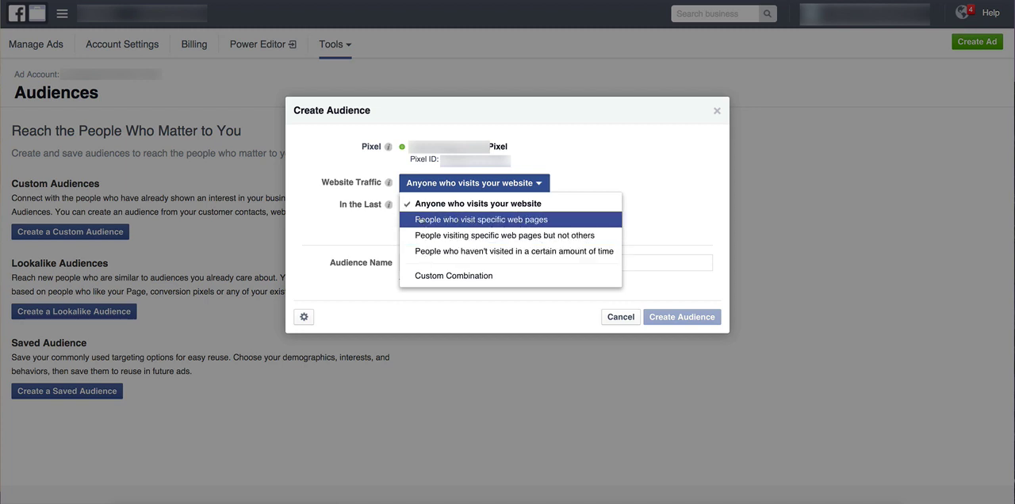
click(560, 226)
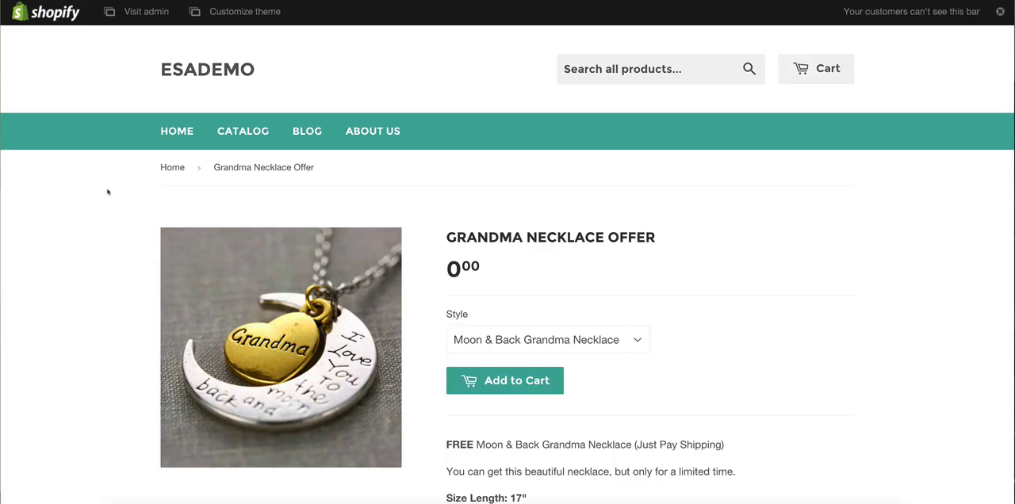
scroll(109, 206, down, 3)
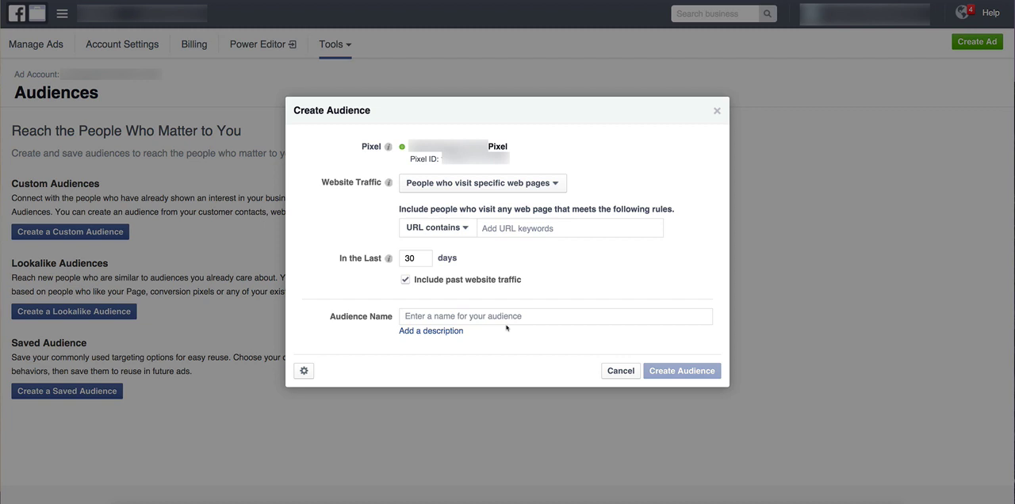
click(495, 229)
right_click(494, 228)
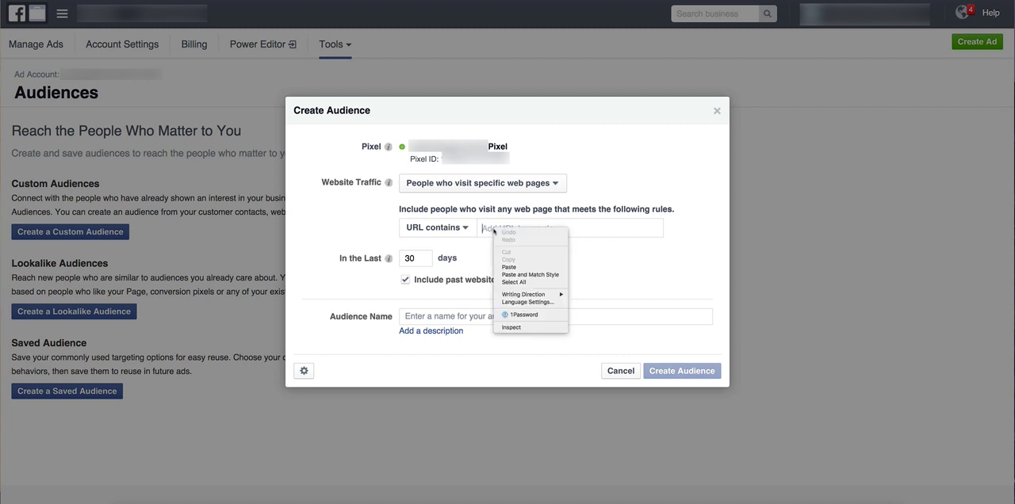
click(504, 268)
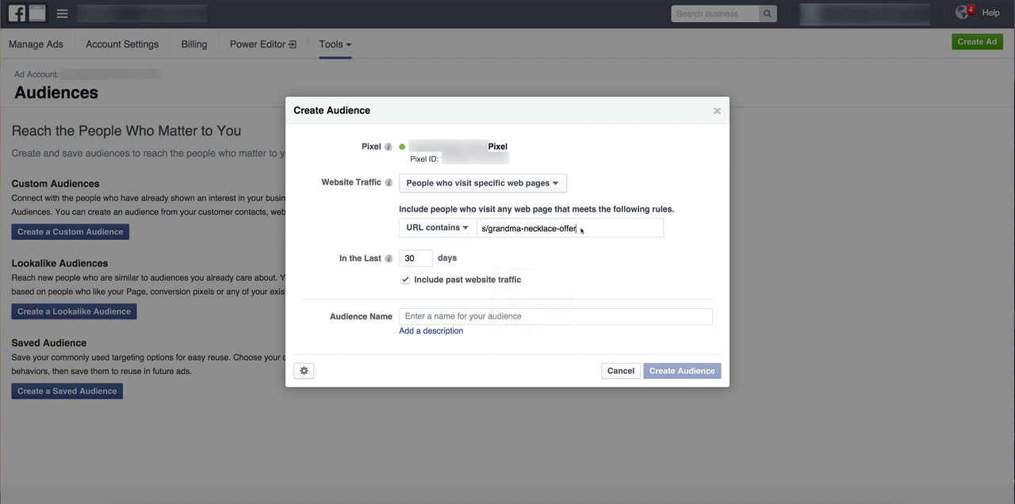
key(Return)
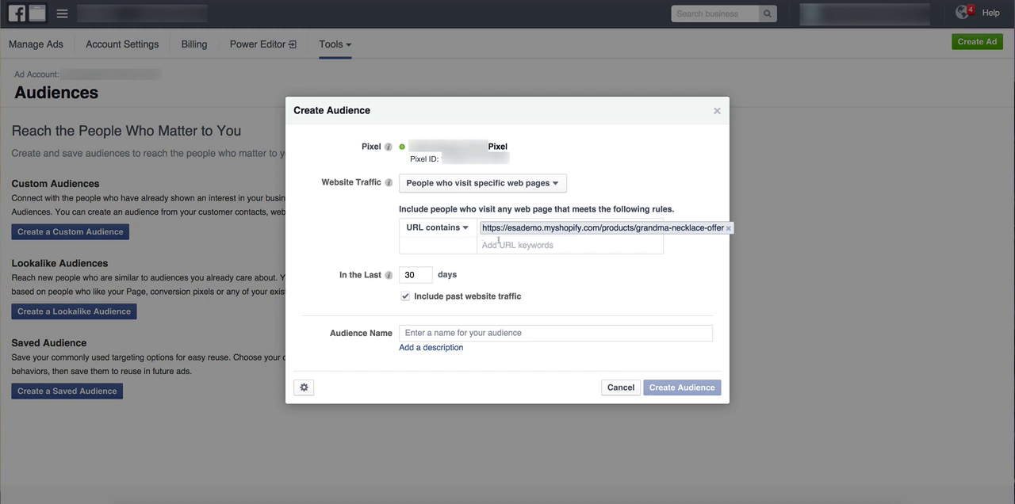
Set the audience's time window to the last 180 days.
double_click(405, 276)
text(180)
mouse_move(388, 275)
Name the audience "Grandma Moon & Back Necklace Visitors" and finish creating it.
click(429, 332)
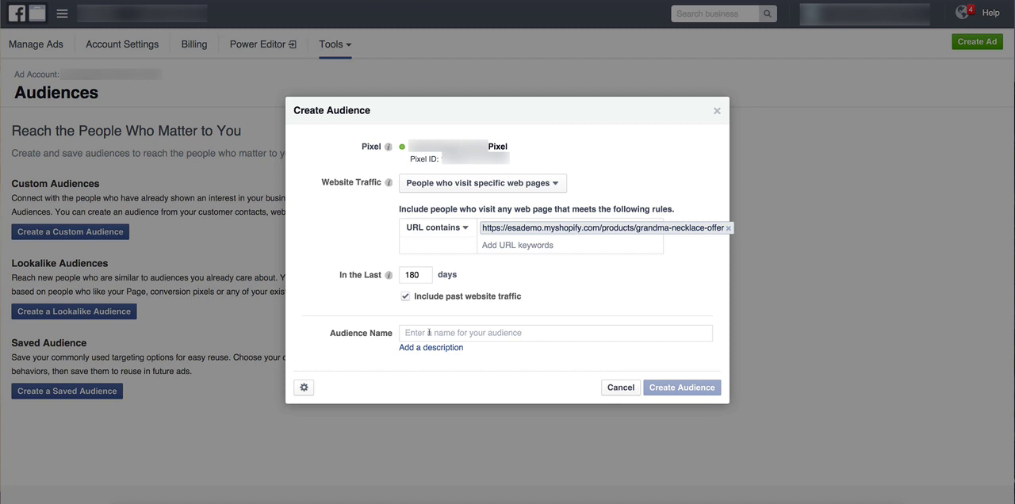
text(Grandma)
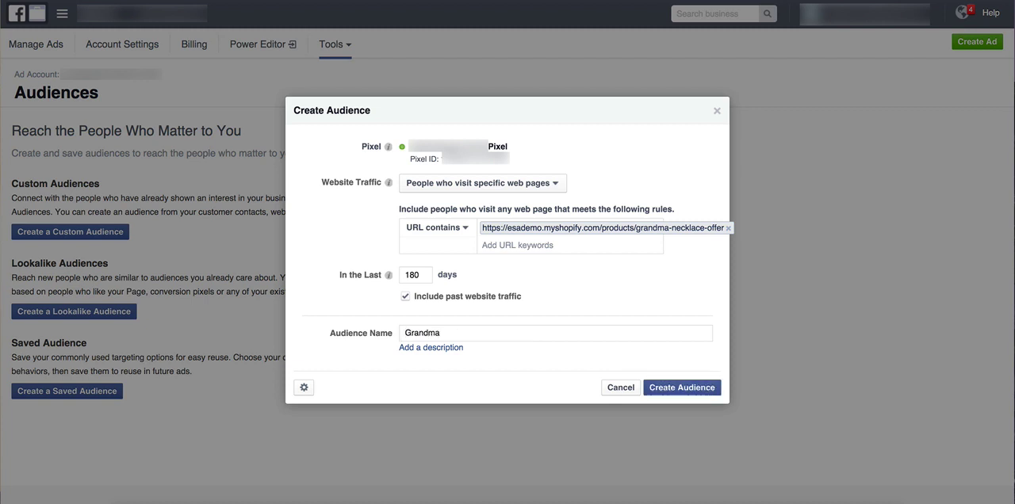
text( Moon & Back Necklace Visitors)
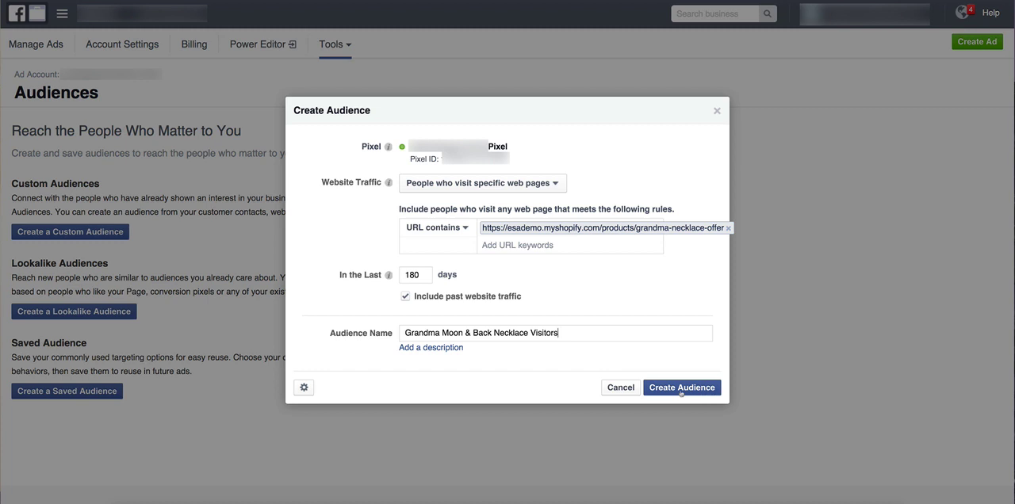
click(681, 389)
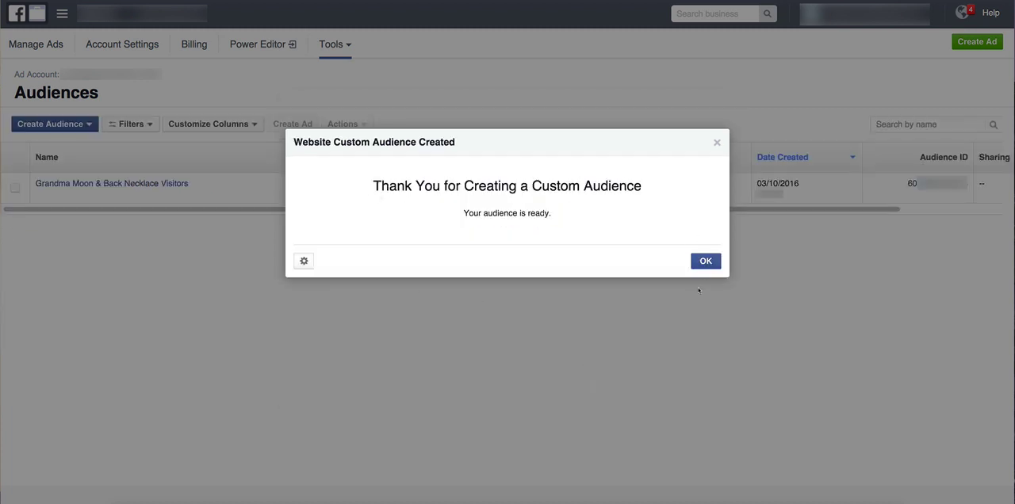
click(705, 262)
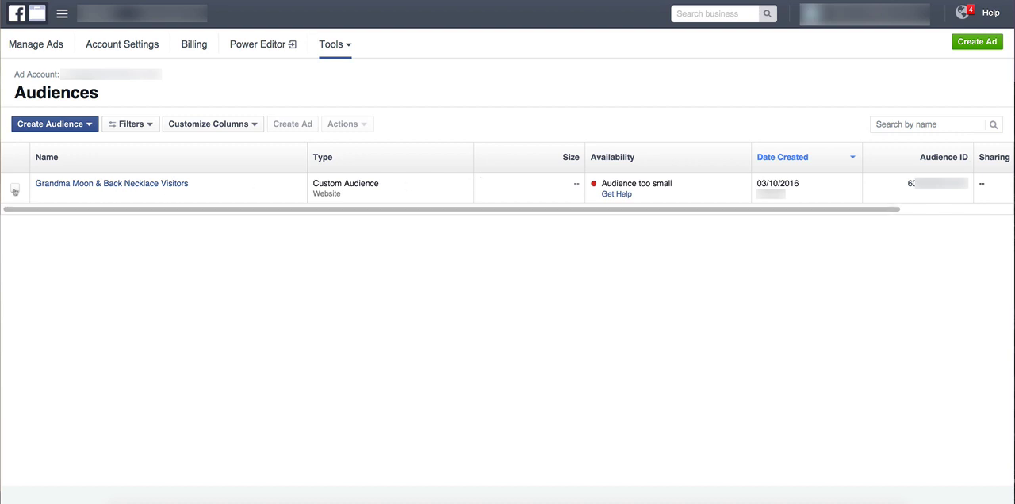
Select the Grandma Moon & Back Necklace Visitors audience and review its rule and the available audience types.
click(15, 190)
mouse_move(111, 184)
mouse_move(180, 188)
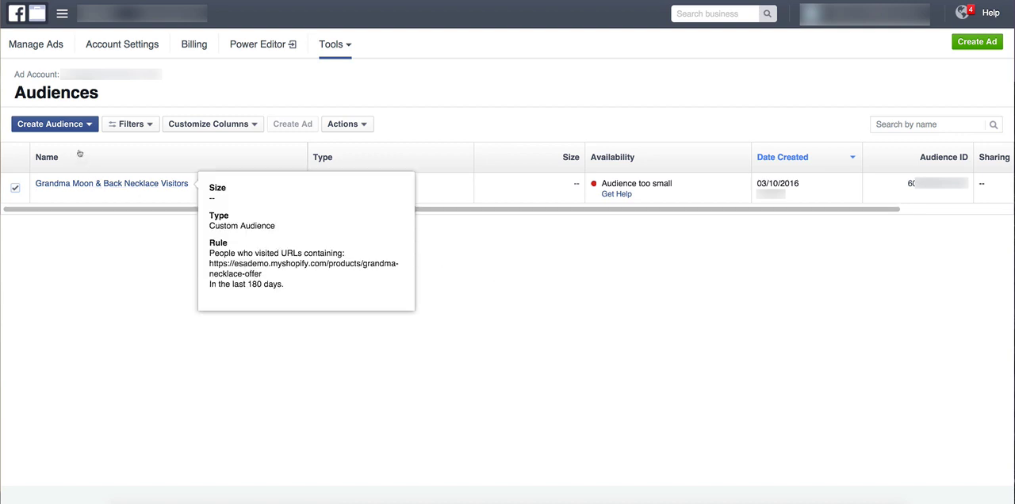
click(71, 127)
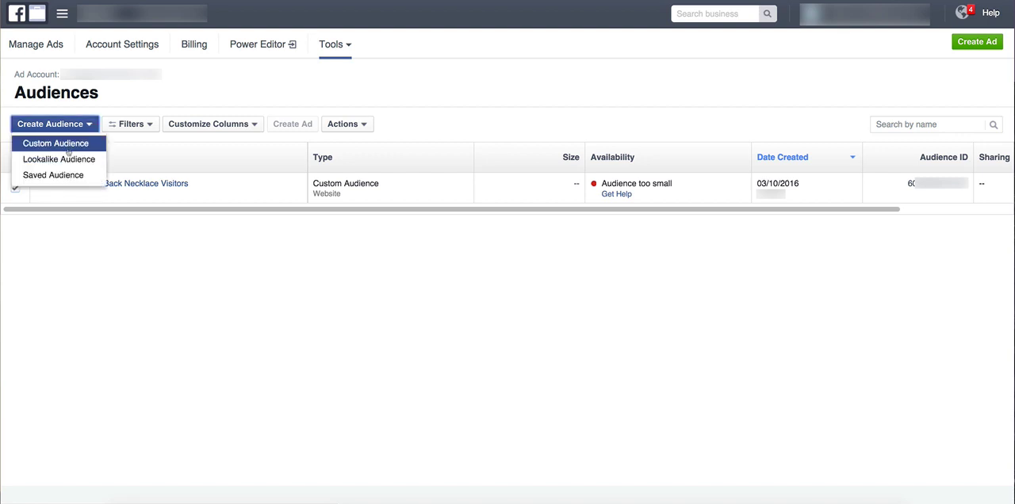
click(148, 298)
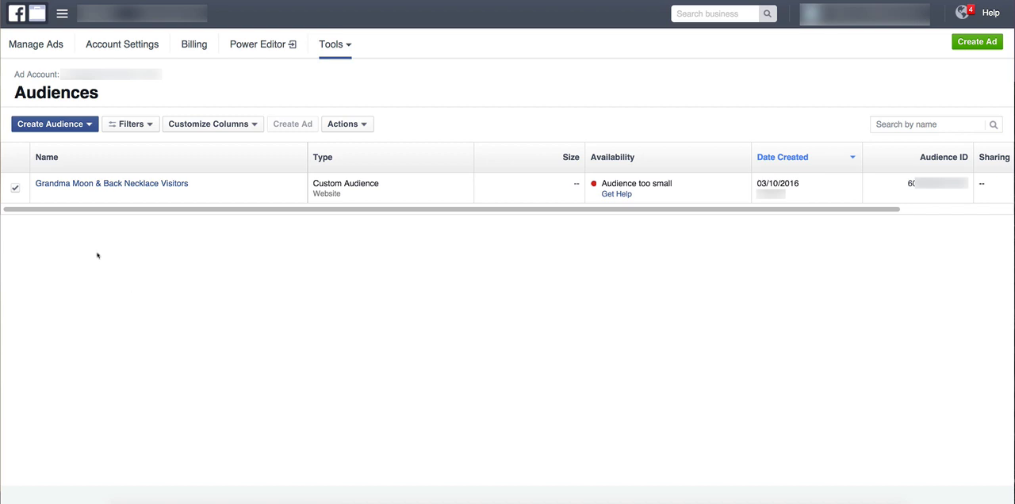
Start another website traffic custom audience for people who visit specific web pages in the last 180 days.
mouse_move(54, 186)
click(74, 126)
click(63, 143)
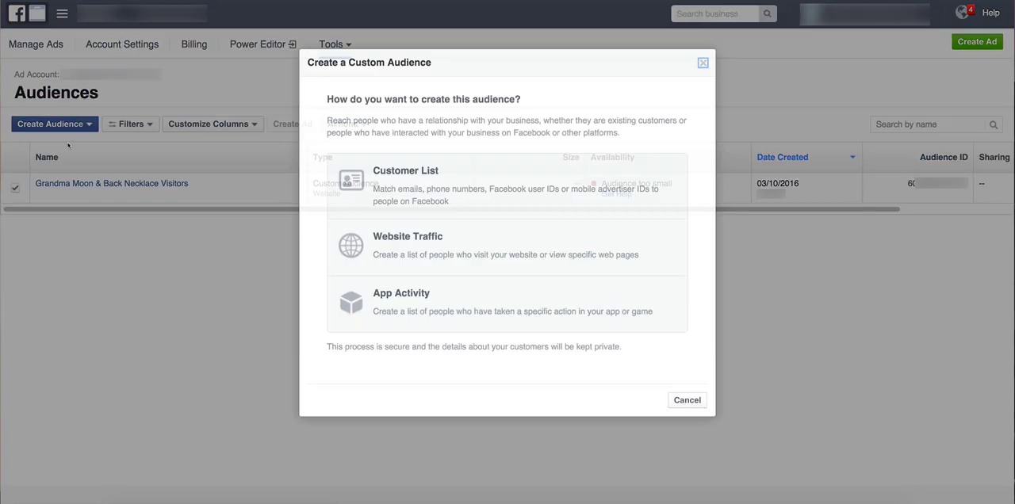
click(455, 247)
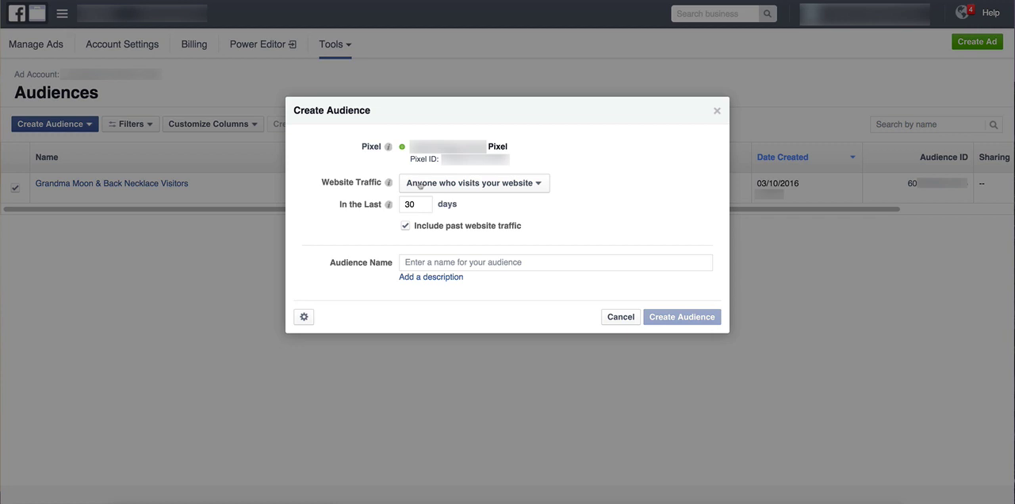
click(420, 183)
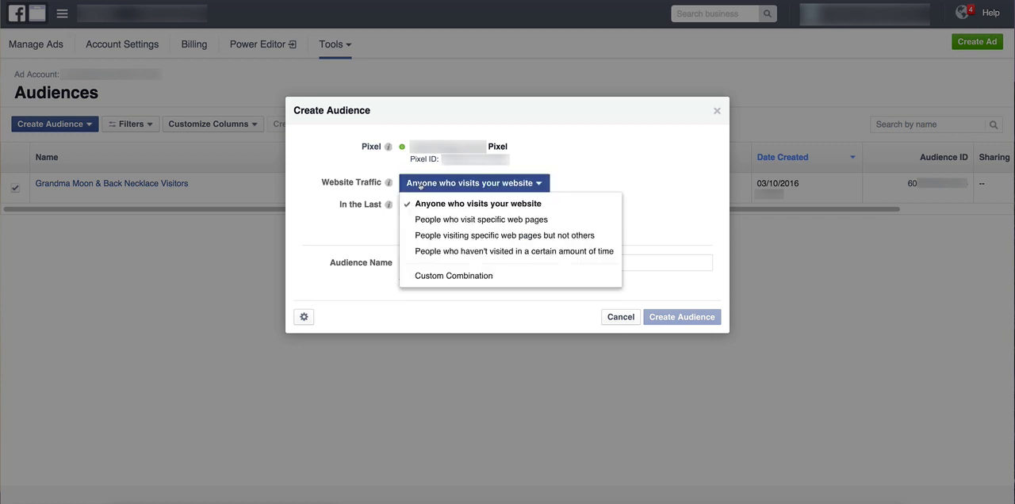
click(433, 221)
click(389, 259)
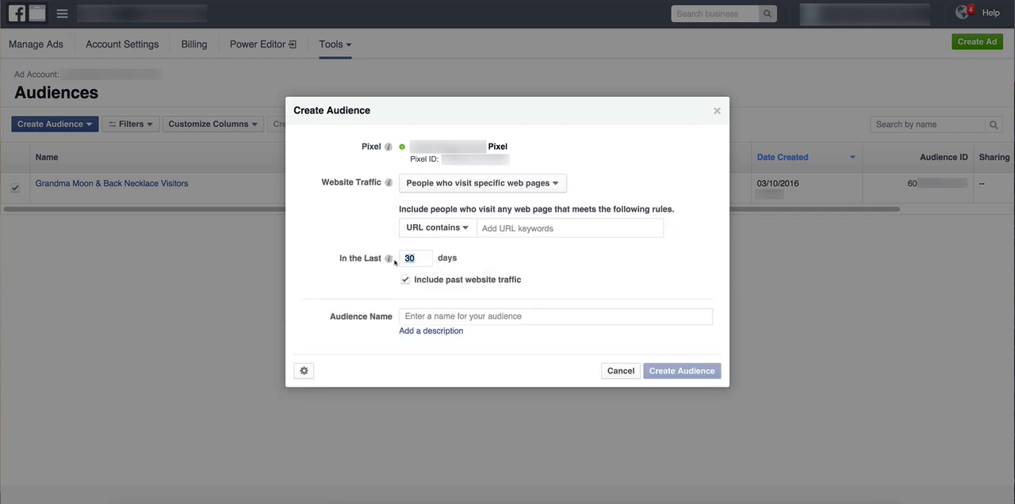
text(180)
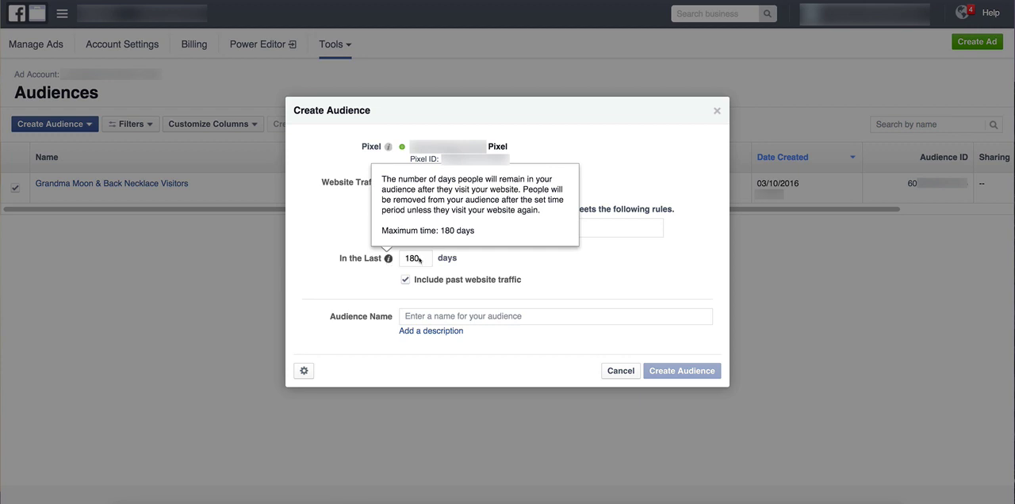
click(525, 230)
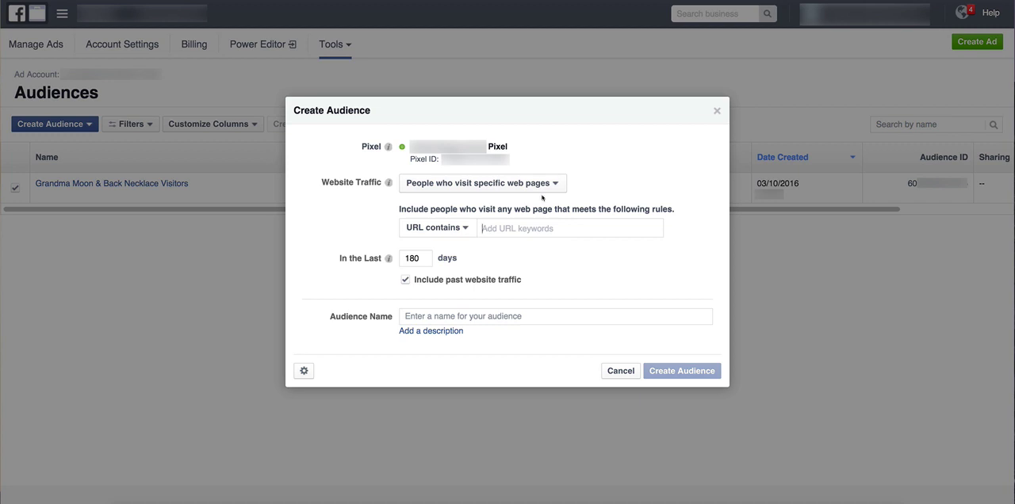
text(grandma)
key(Return)
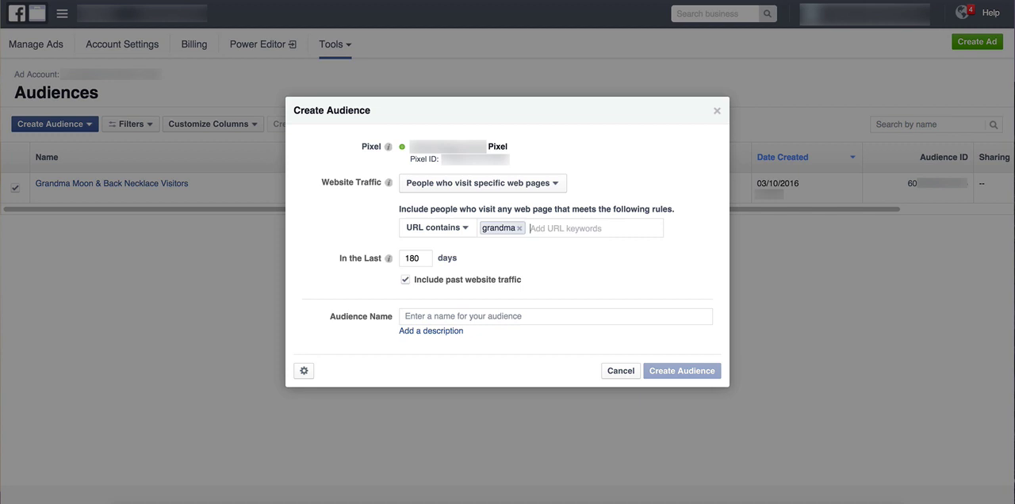
text(produc)
key(BackSpace)
key(BackSpace)
key(BackSpace)
key(BackSpace)
key(BackSpace)
key(BackSpace)
key(BackSpace)
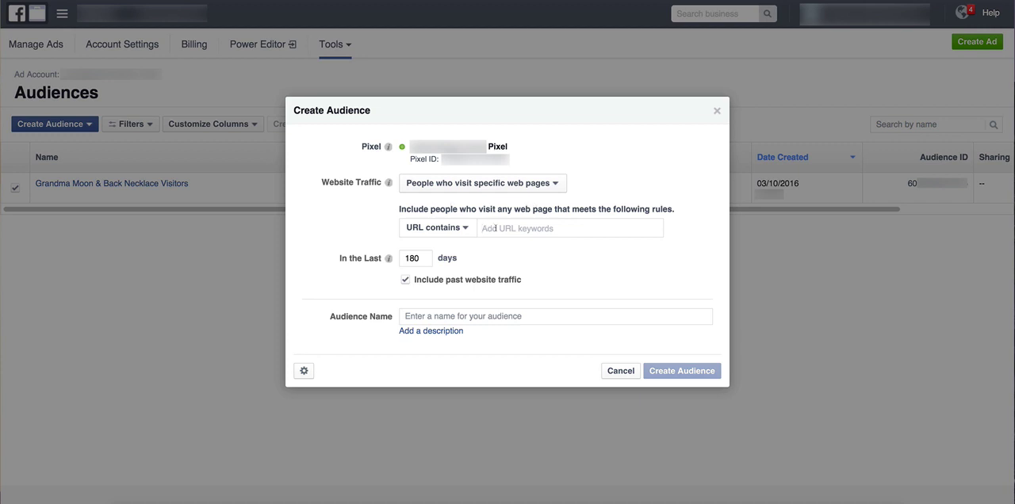
Add three URL contains keywords: shopifystore.com/grandmaproduct1 twice, and shopifystore.com/grandmaproduct3.
text(shopifystore.com/grand)
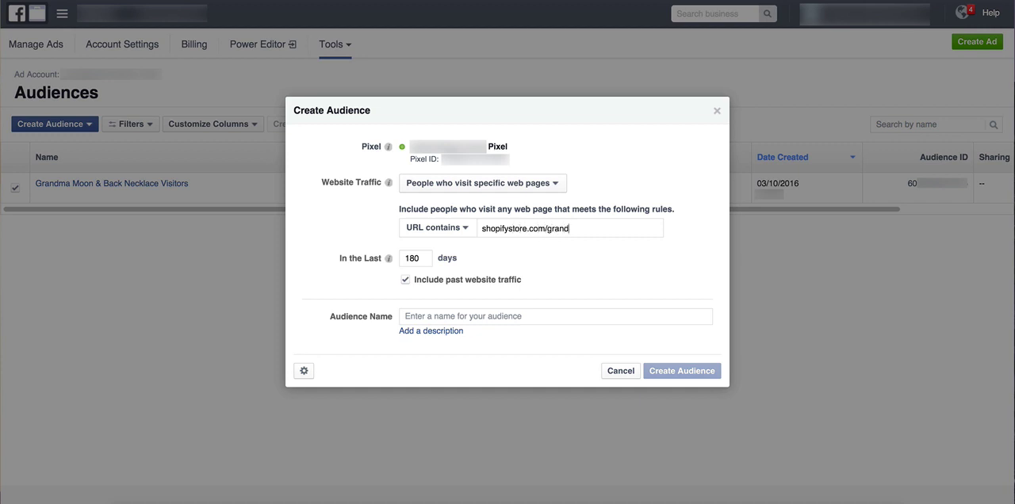
text(maproduct1)
key(Return)
text(sh)
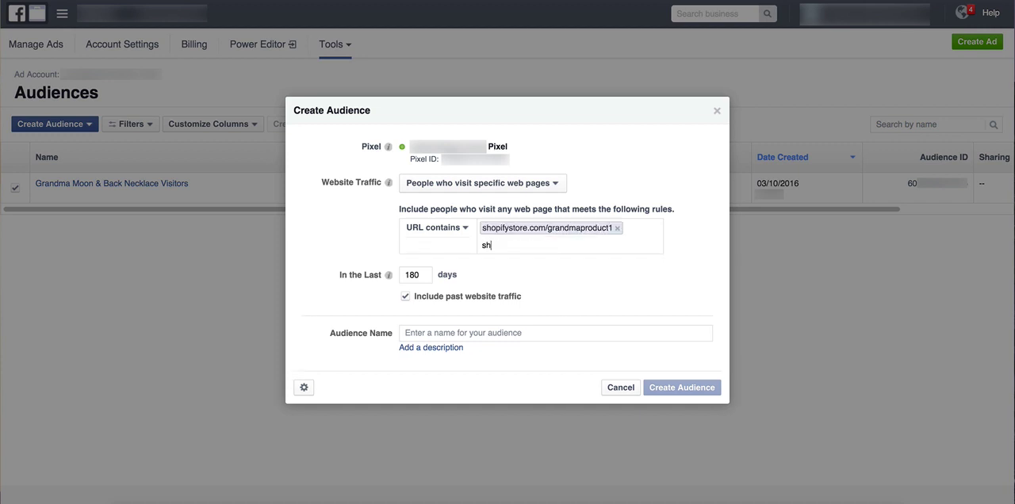
text(opifystore.com/grandmp)
key(BackSpace)
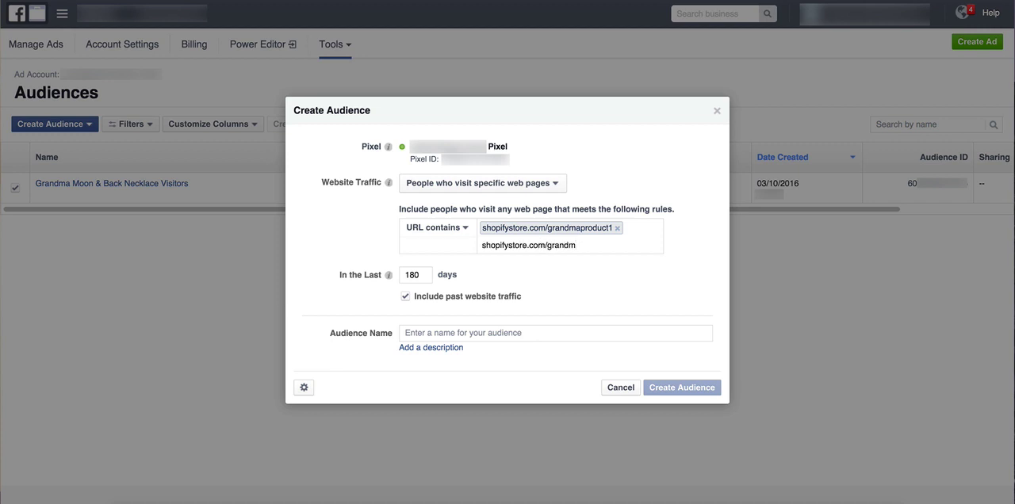
text(aproduct1)
key(Return)
text(shopi)
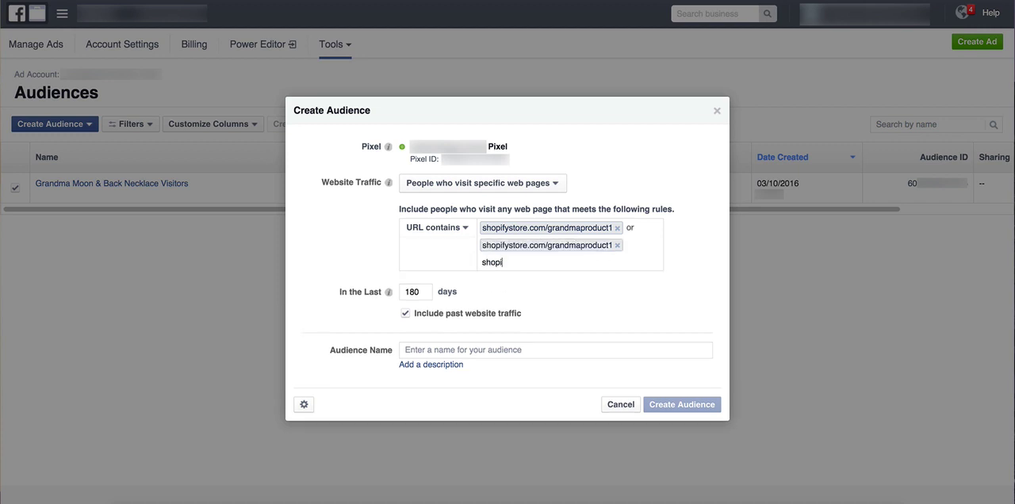
text(fystore.com/grandmap)
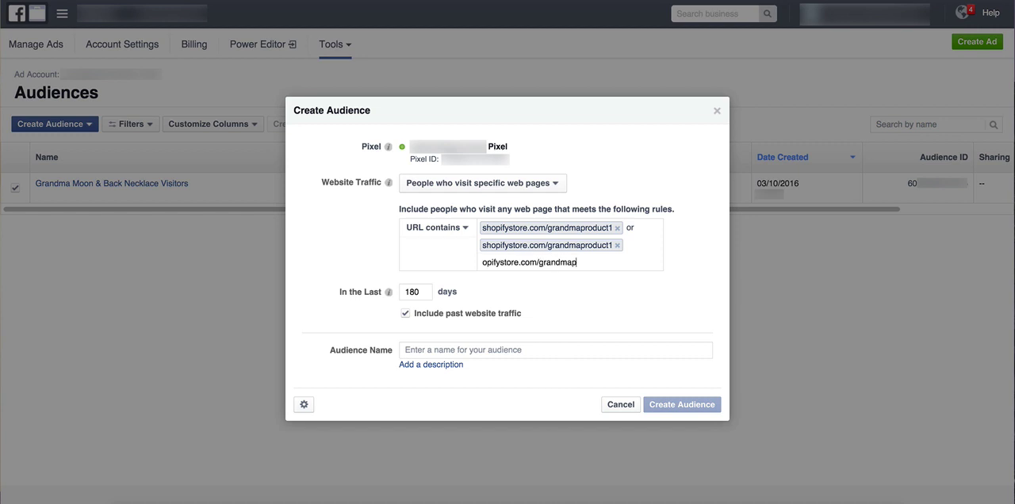
text(roduct3)
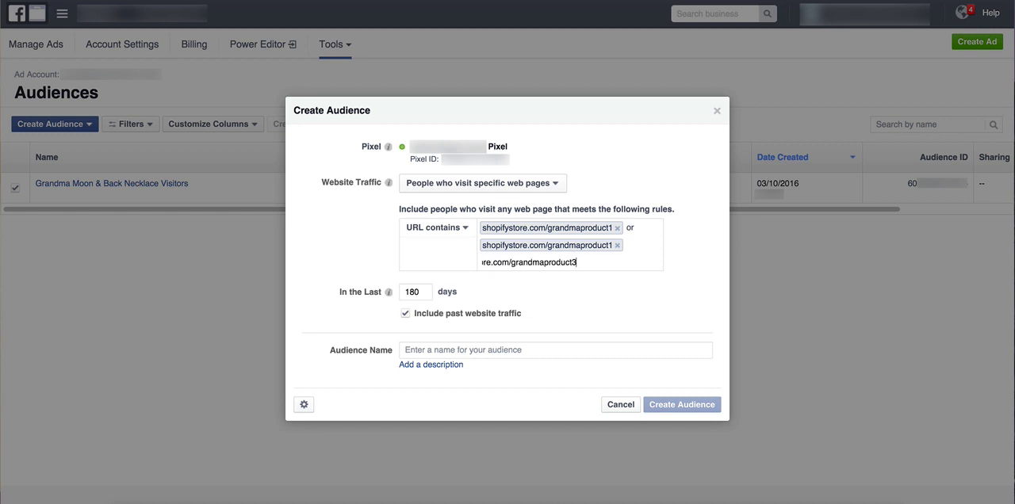
key(Return)
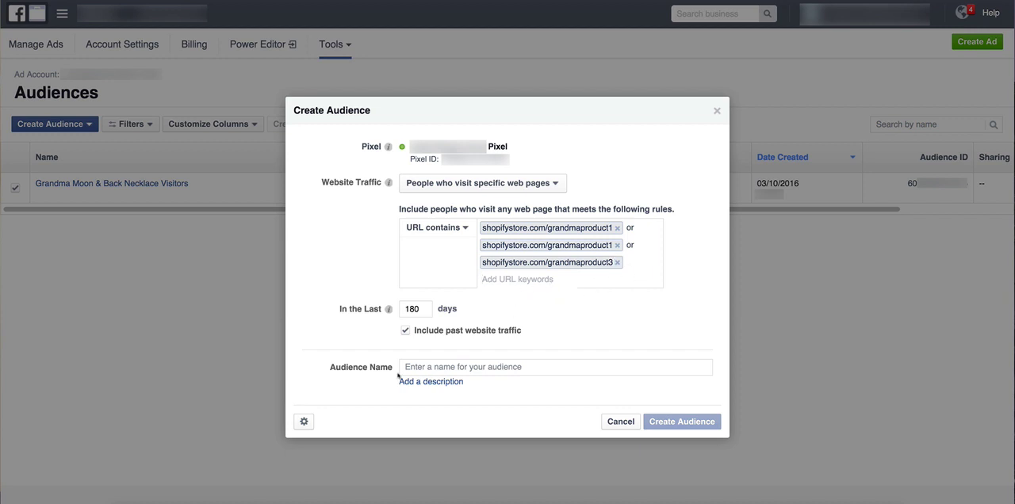
Name the audience "All Grandma Niche Visitors" and create it.
click(446, 367)
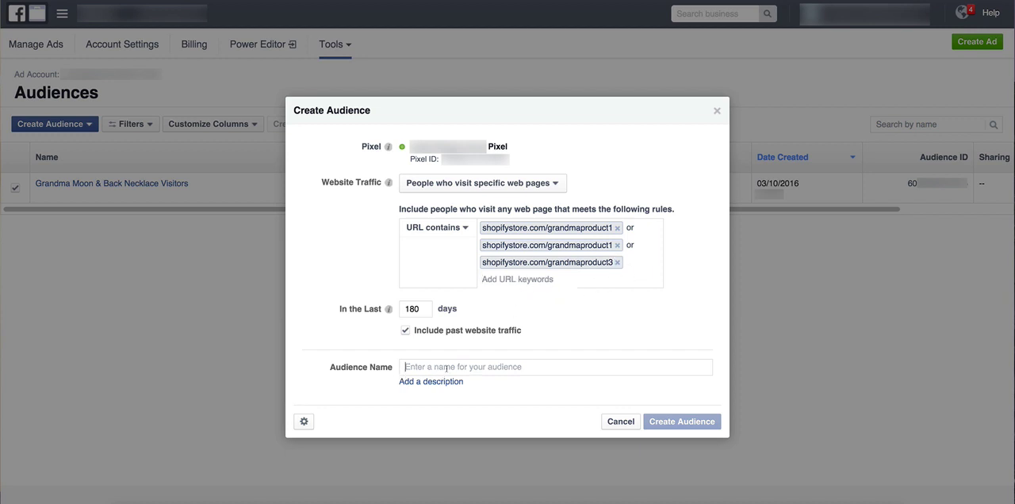
text(All Grand)
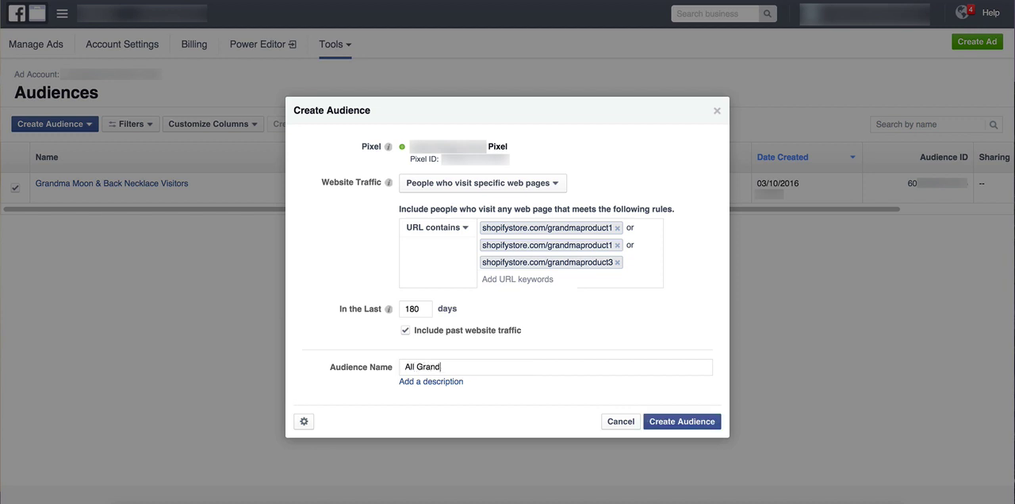
text(ma Niche Visitors)
click(693, 422)
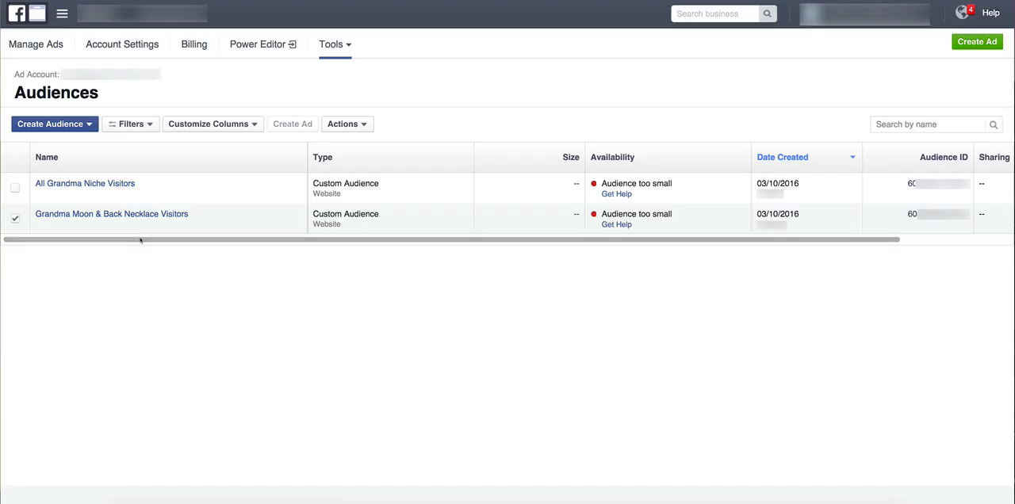
Deselect the Grandma Moon & Back Necklace Visitors audience and review the rules of both audiences in the list.
click(15, 218)
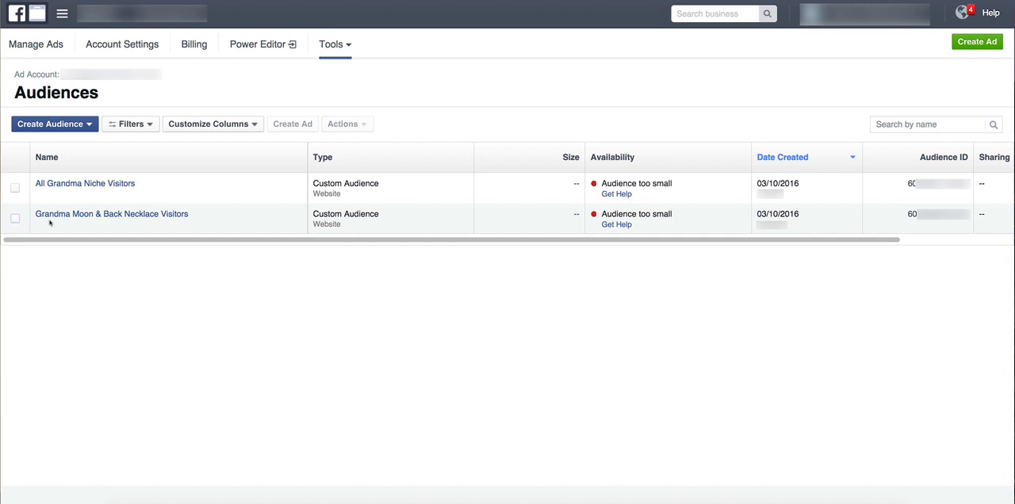
mouse_move(56, 219)
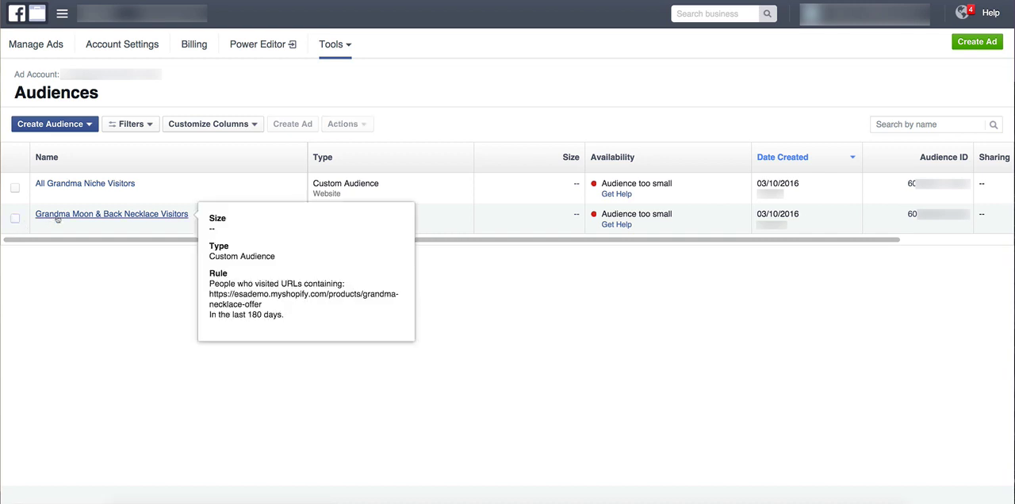
mouse_move(96, 184)
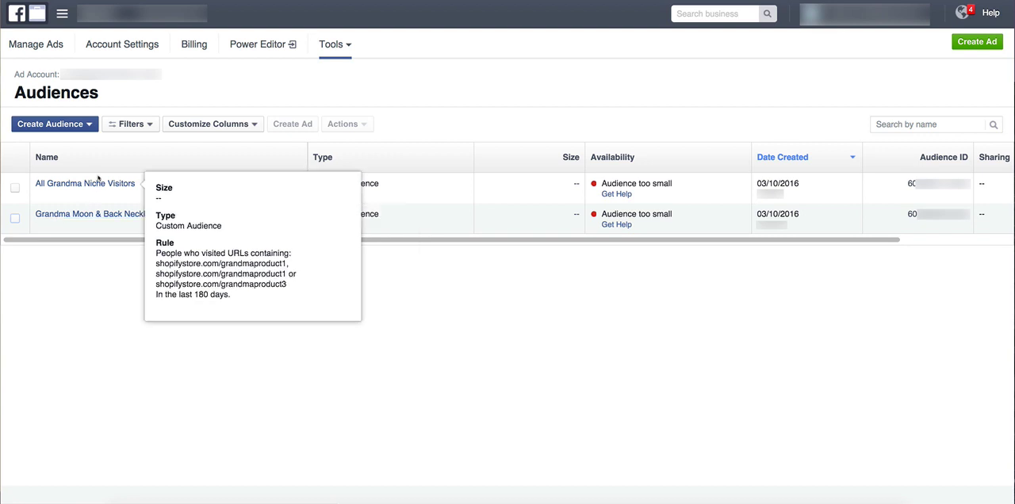